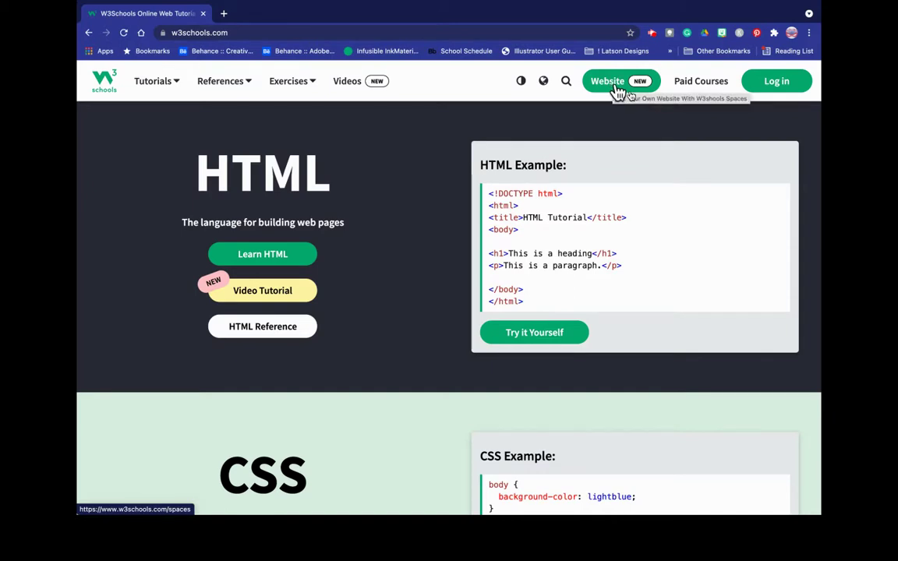
# - Open the W3Schools Spaces website builder from the Website (NEW) button
pyautogui.click(617, 91)
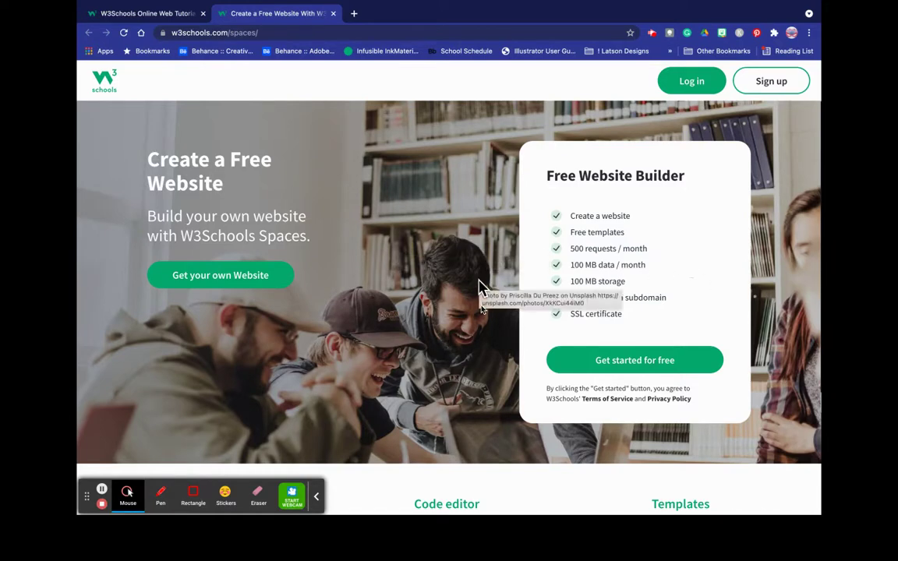
# - Review the Spaces landing page features and start the Get your own Website sign-up
pyautogui.scroll(-2, 415, 399)
pyautogui.scroll(-5, 415, 399)
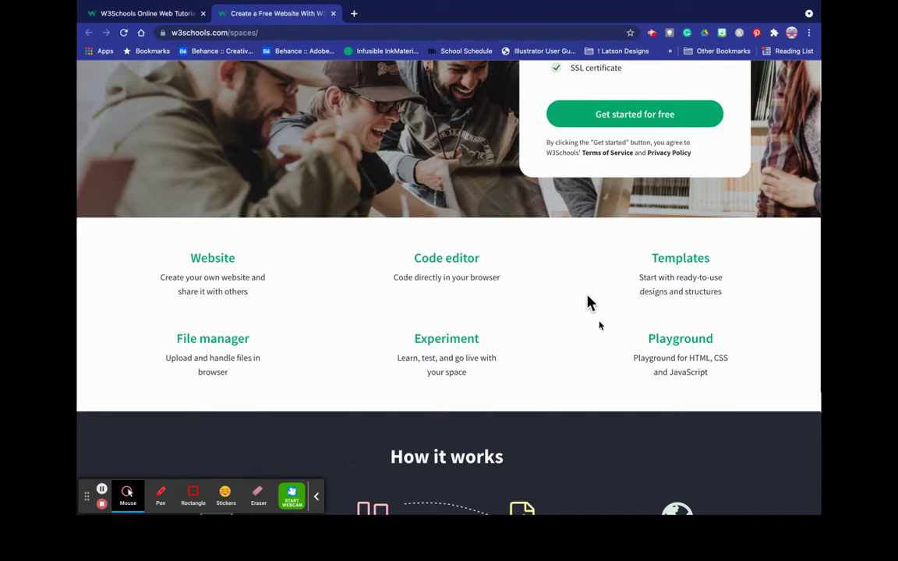
pyautogui.scroll(2, 588, 302)
pyautogui.scroll(2, 589, 302)
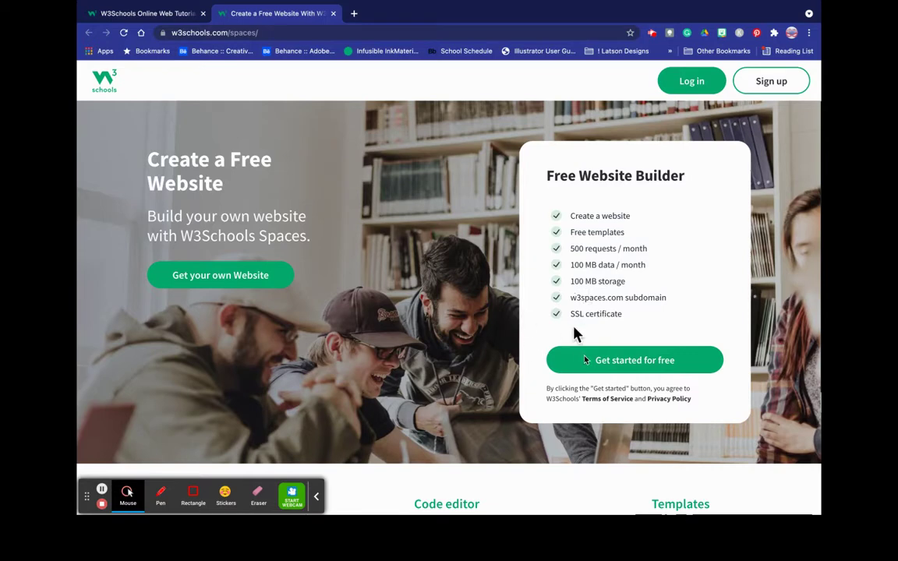
pyautogui.scroll(-1, 574, 334)
pyautogui.scroll(1, 574, 334)
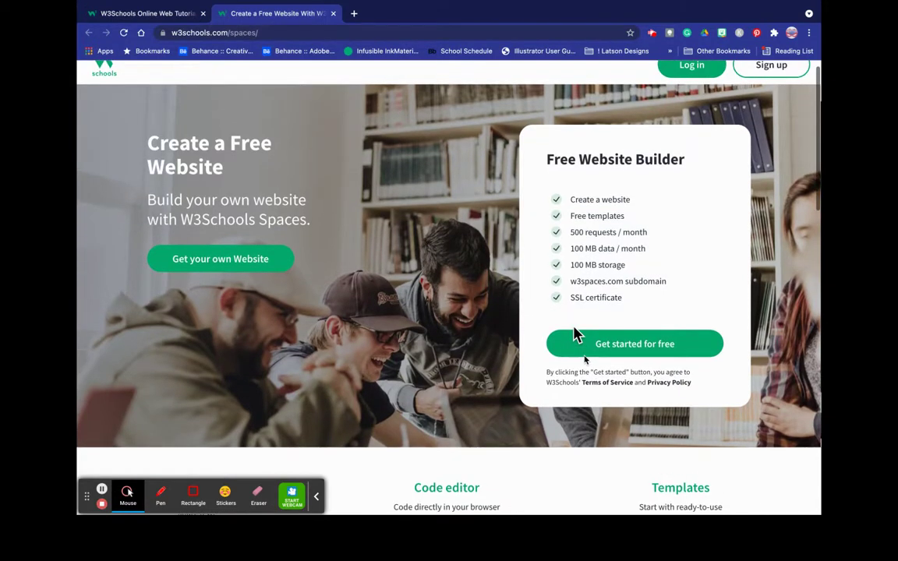
pyautogui.click(218, 260)
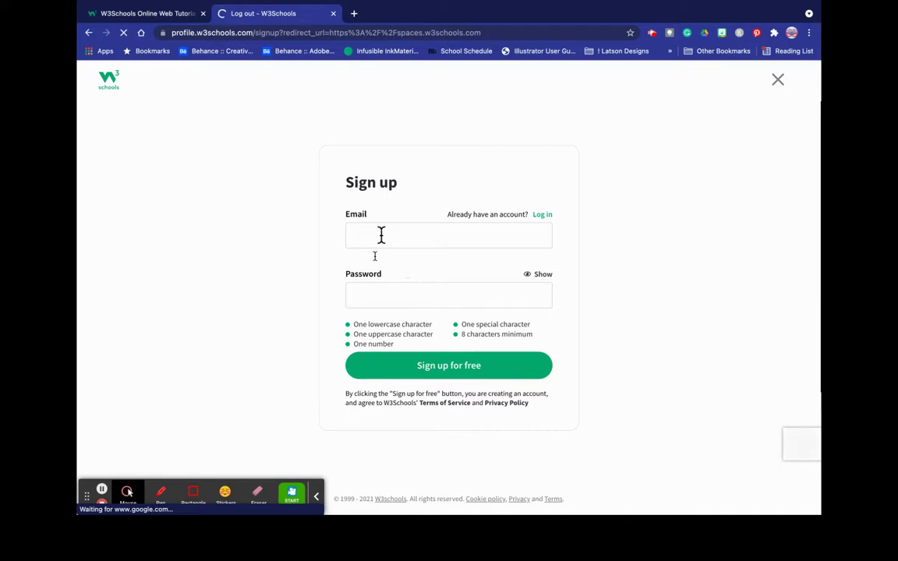
# - Sign up for free with the saved e-mail address and a new account password
pyautogui.click(381, 235)
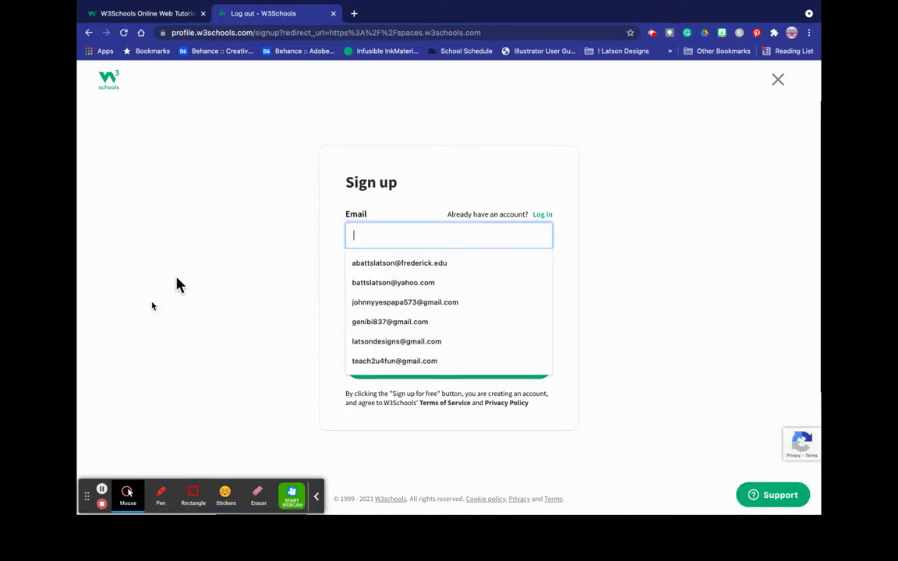
pyautogui.click(380, 361)
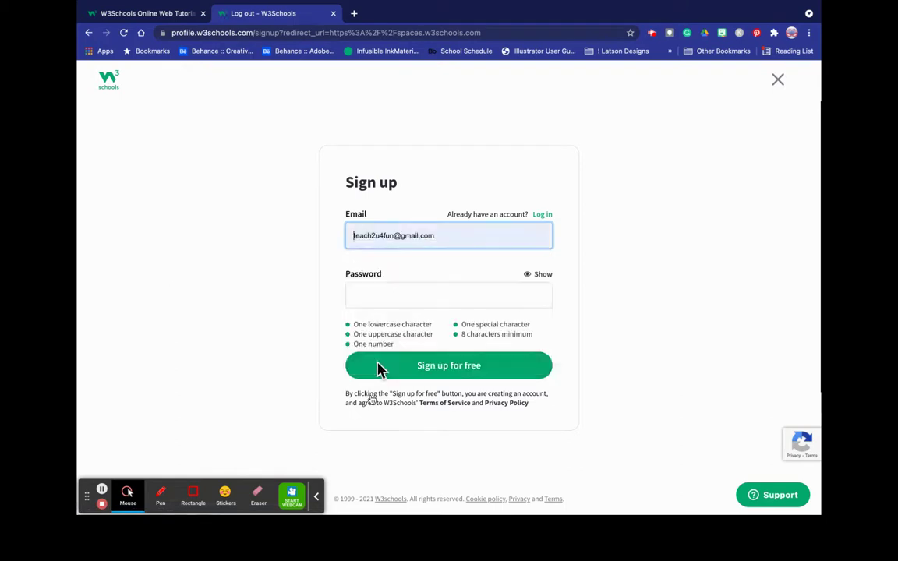
pyautogui.click(378, 293)
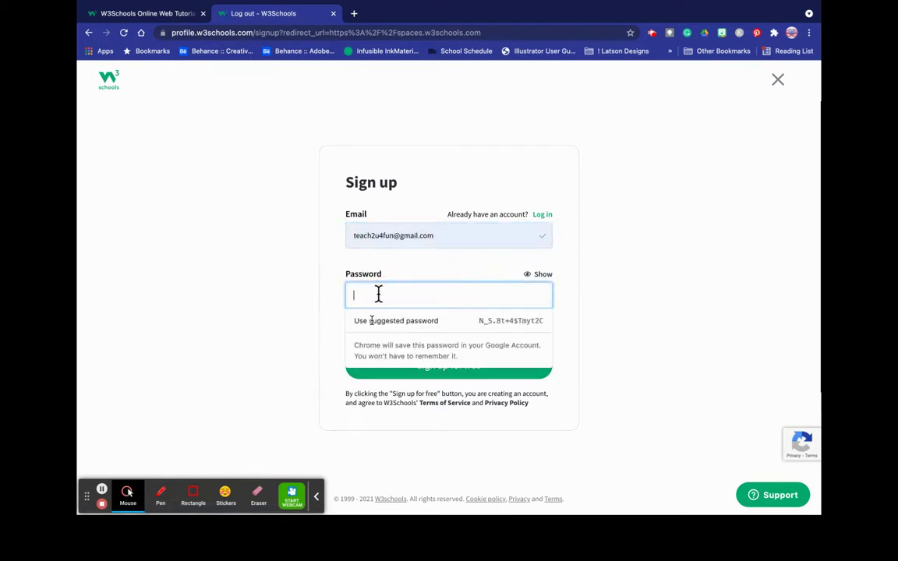
pyautogui.write('*********')
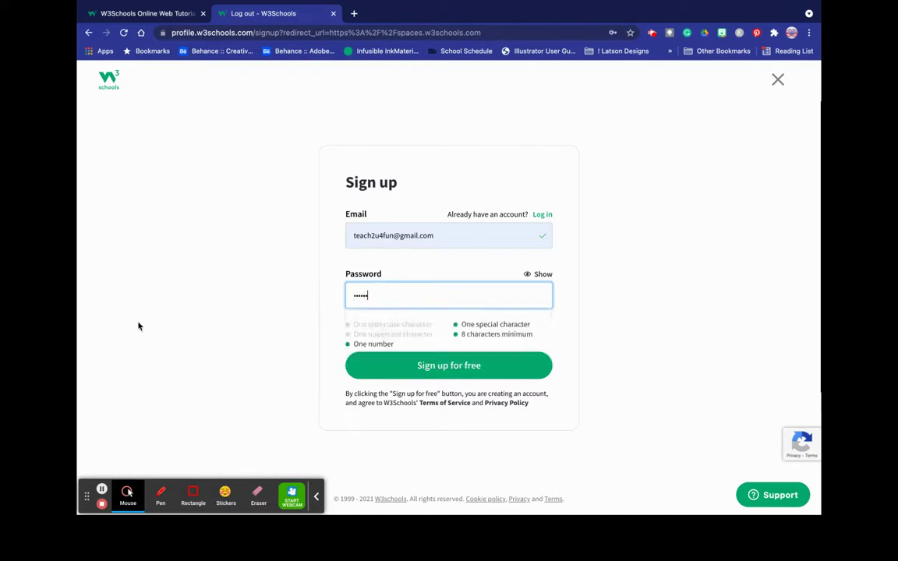
pyautogui.write('*')
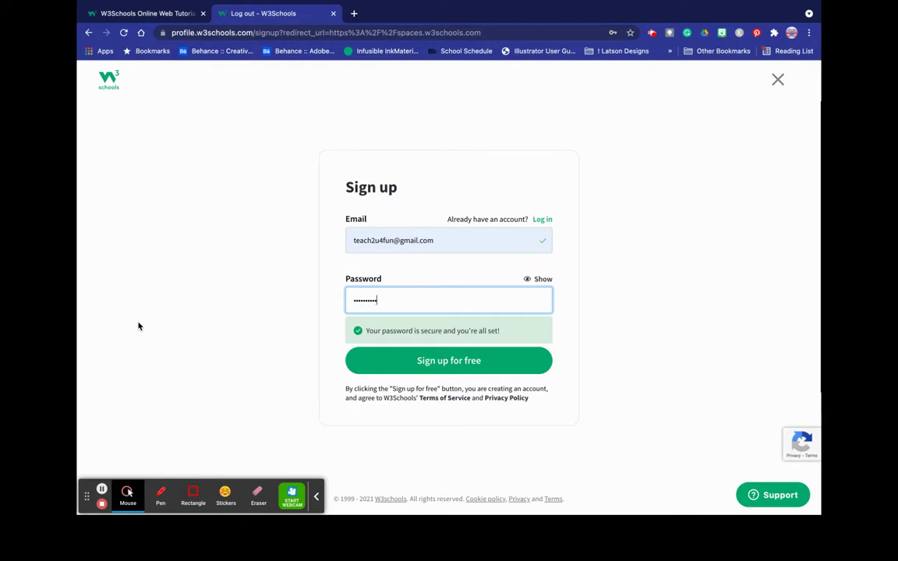
pyautogui.click(420, 363)
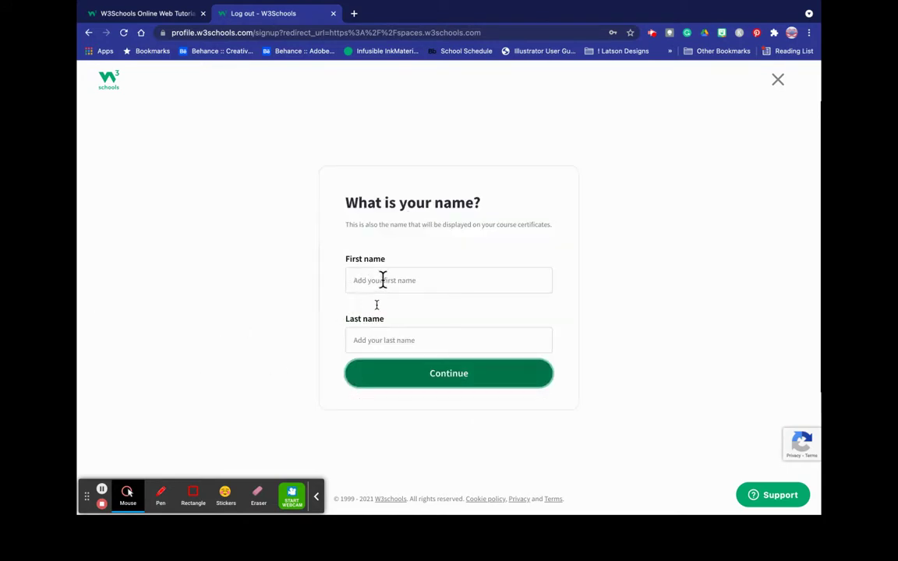
# - Enter the user's first name and last name, then continue the sign-up
pyautogui.click(382, 281)
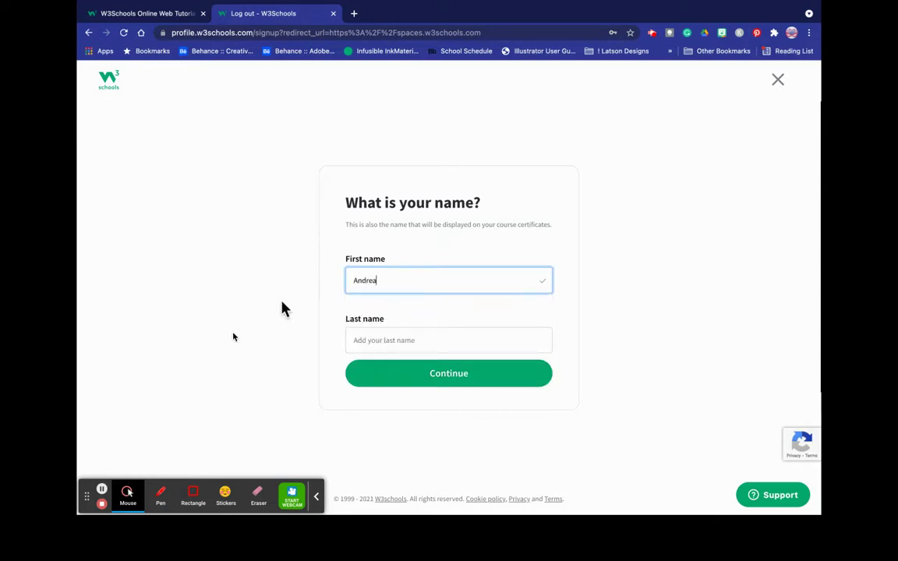
pyautogui.click(226, 312)
pyautogui.click(371, 339)
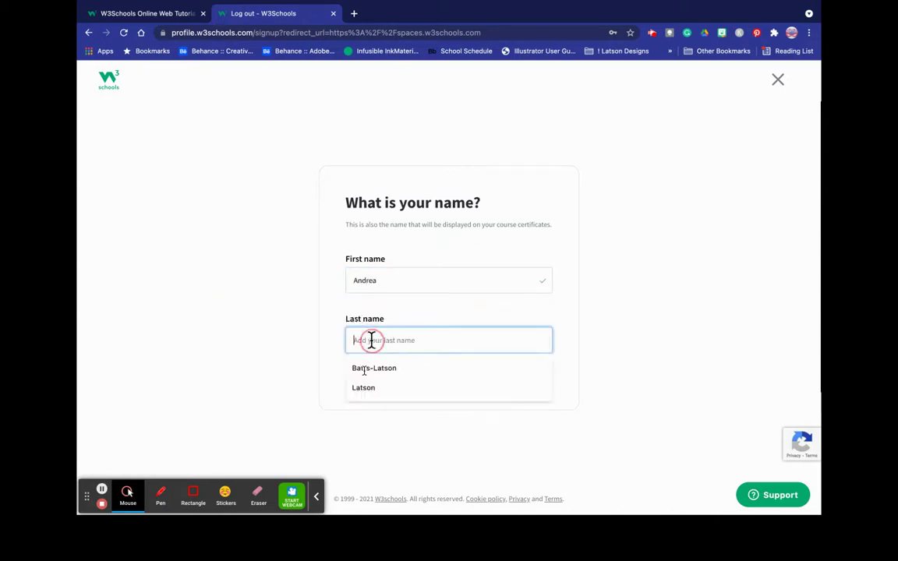
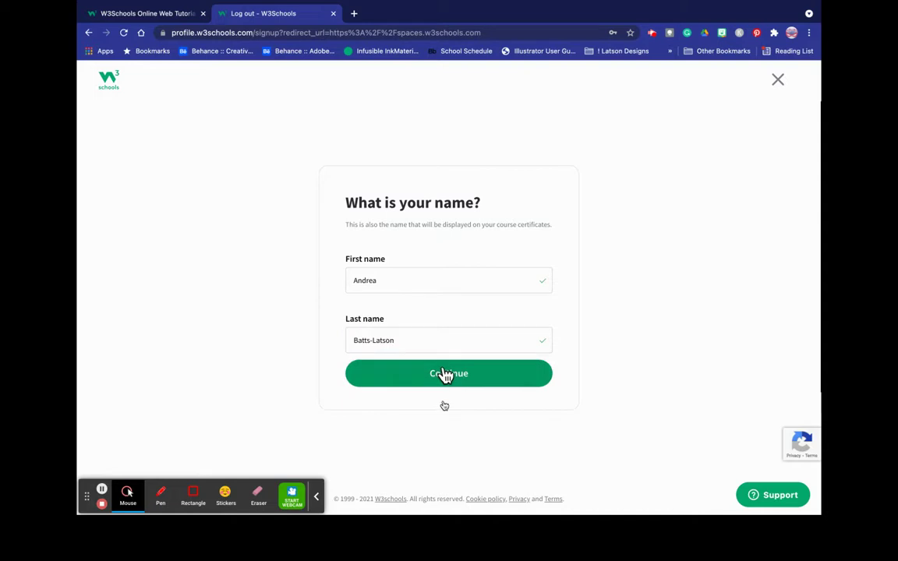
pyautogui.click(444, 374)
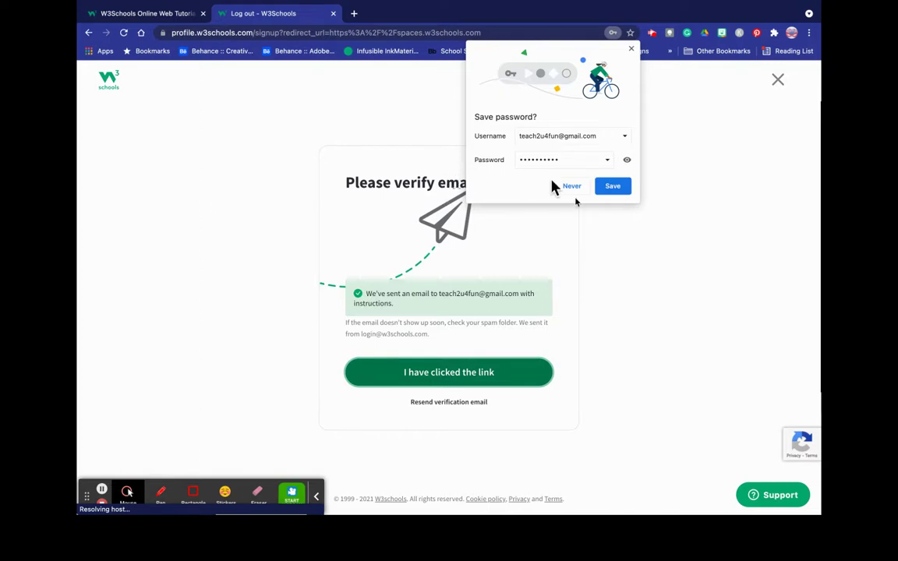
# - Save the new account password in Chrome's password bubble
pyautogui.click(621, 188)
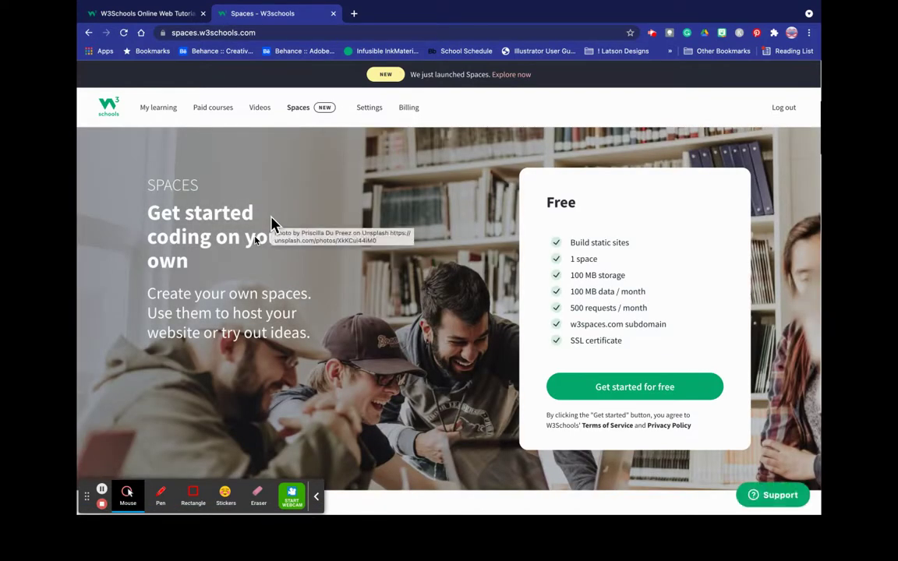
# - Look over the signed-in Spaces page and choose Get started for free
pyautogui.scroll(-3, 271, 224)
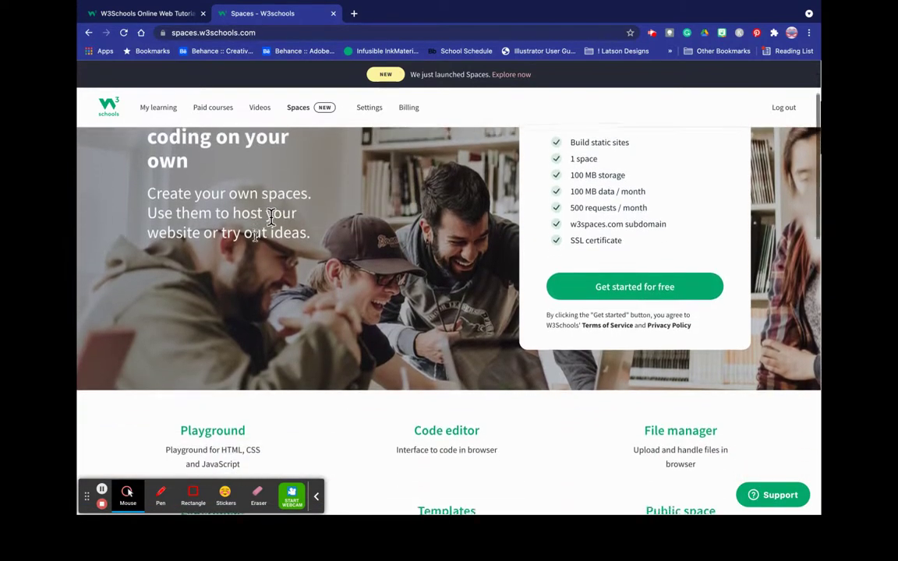
pyautogui.scroll(-3, 467, 296)
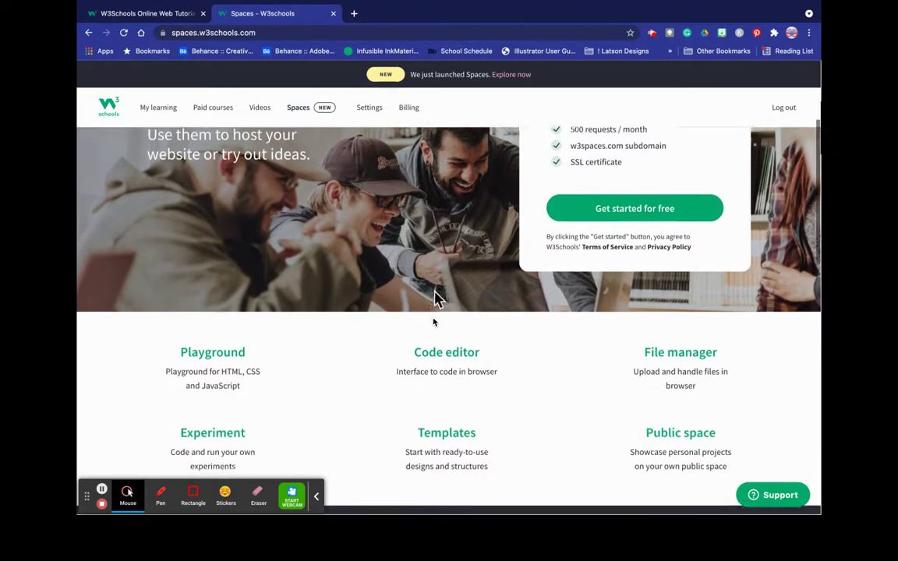
pyautogui.scroll(3, 435, 299)
pyautogui.scroll(-3, 435, 298)
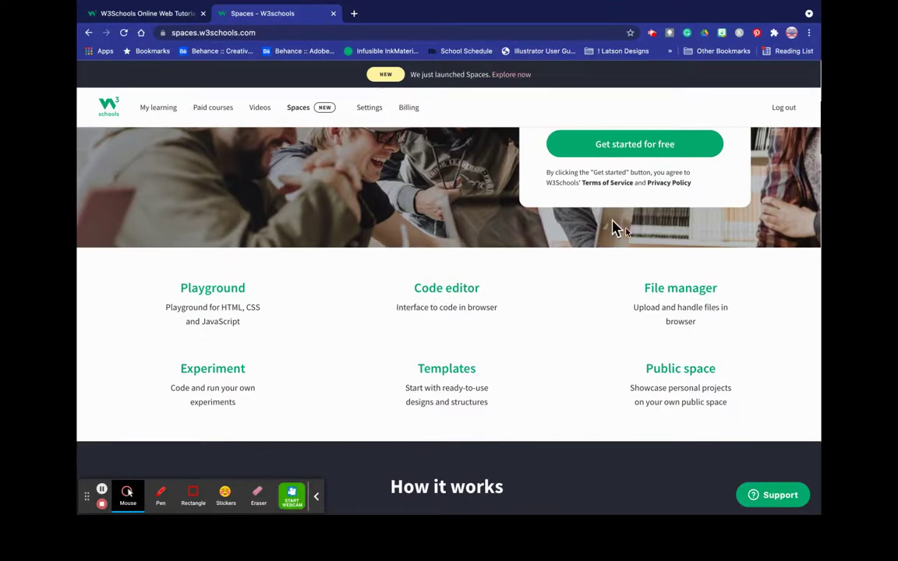
pyautogui.click(633, 148)
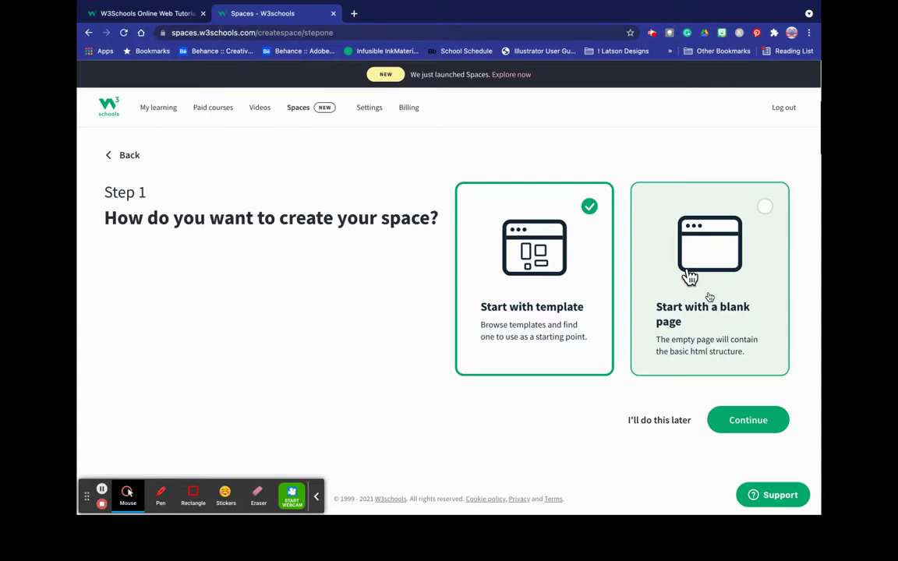
# - Start the space from a blank page and name it teach2u4fun, fixing the mistyped name
pyautogui.click(688, 273)
pyautogui.click(743, 423)
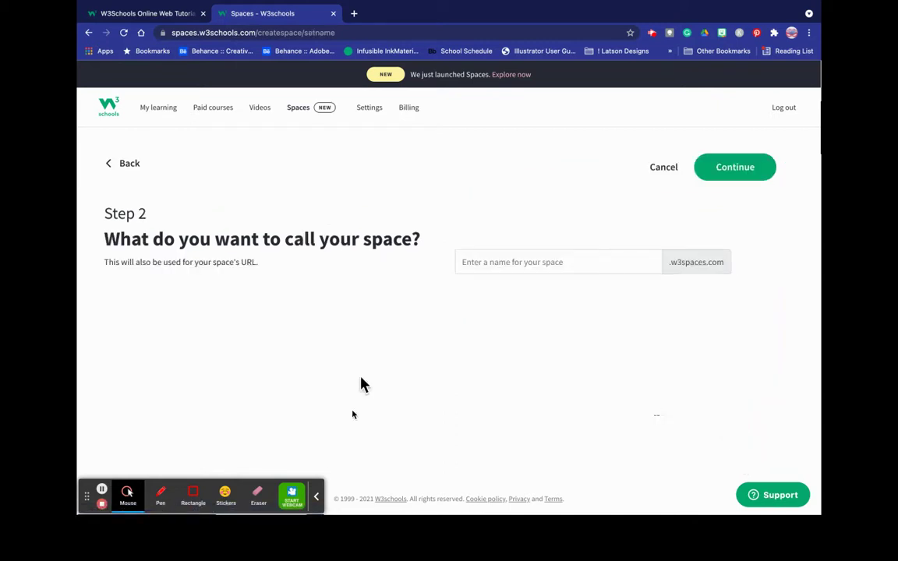
pyautogui.click(474, 261)
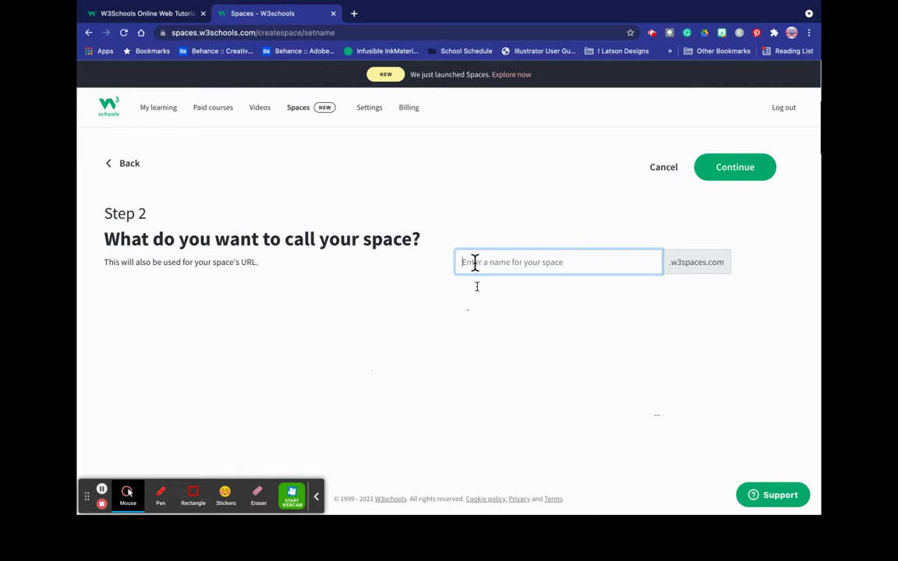
pyautogui.write('teachmcstuffins')
pyautogui.press('BackSpace')
pyautogui.press('BackSpace')
pyautogui.press('BackSpace')
pyautogui.press('BackSpace')
pyautogui.press('BackSpace')
pyautogui.press('BackSpace')
pyautogui.press('BackSpace')
pyautogui.press('BackSpace')
pyautogui.press('BackSpace')
pyautogui.press('BackSpace')
pyautogui.press('BackSpace')
pyautogui.press('BackSpace')
pyautogui.press('BackSpace')
pyautogui.press('BackSpace')
pyautogui.press('BackSpace')
pyautogui.write('teach2u4fun')
# - Create the teach2u4fun space and open its live site teach2u4fun.w3spaces.com
pyautogui.click(736, 177)
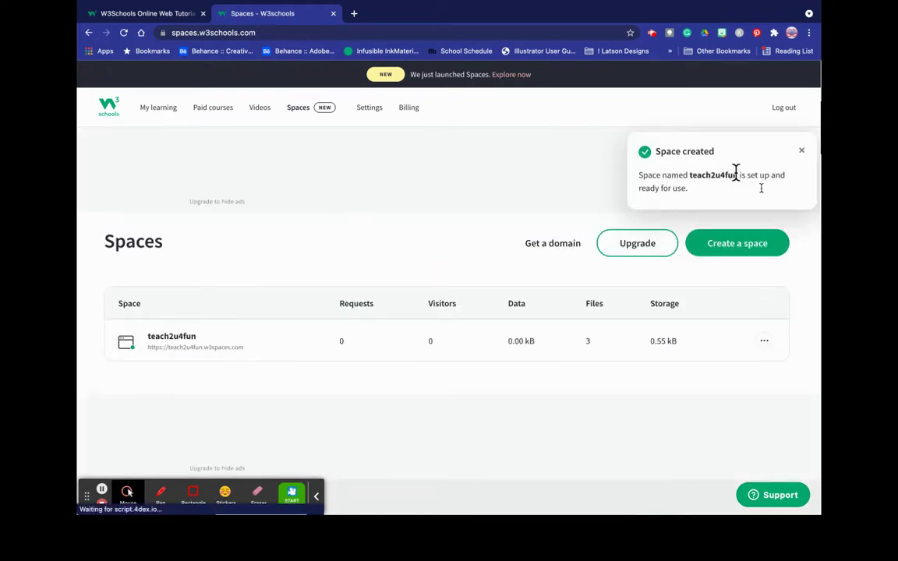
pyautogui.click(801, 152)
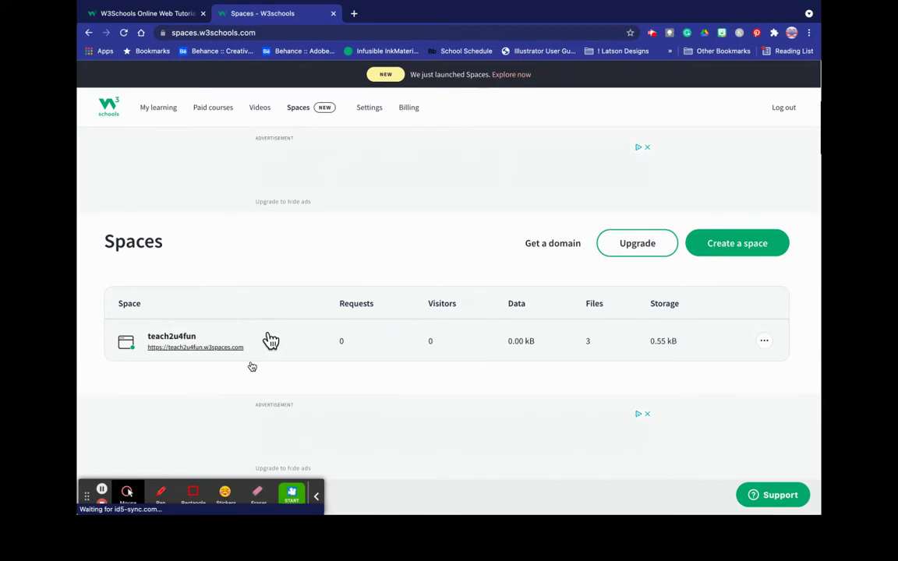
pyautogui.click(228, 347)
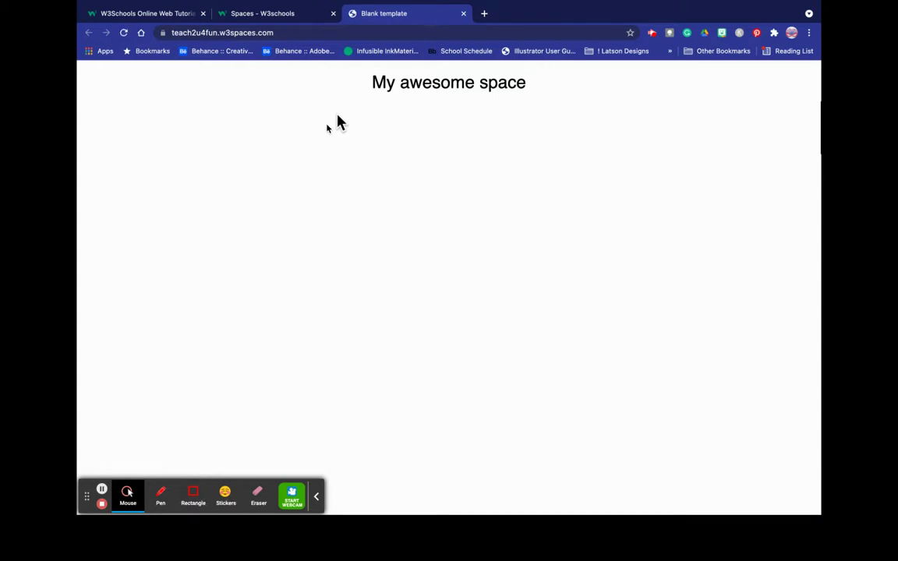
# - Return to the Spaces dashboard and open the teach2u4fun row's More menu
pyautogui.click(289, 16)
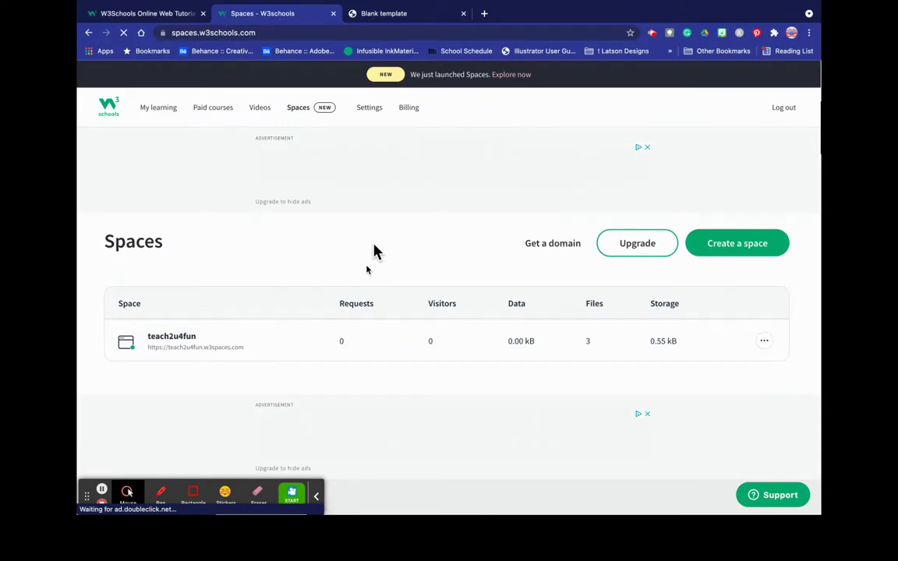
pyautogui.scroll(-5, 373, 251)
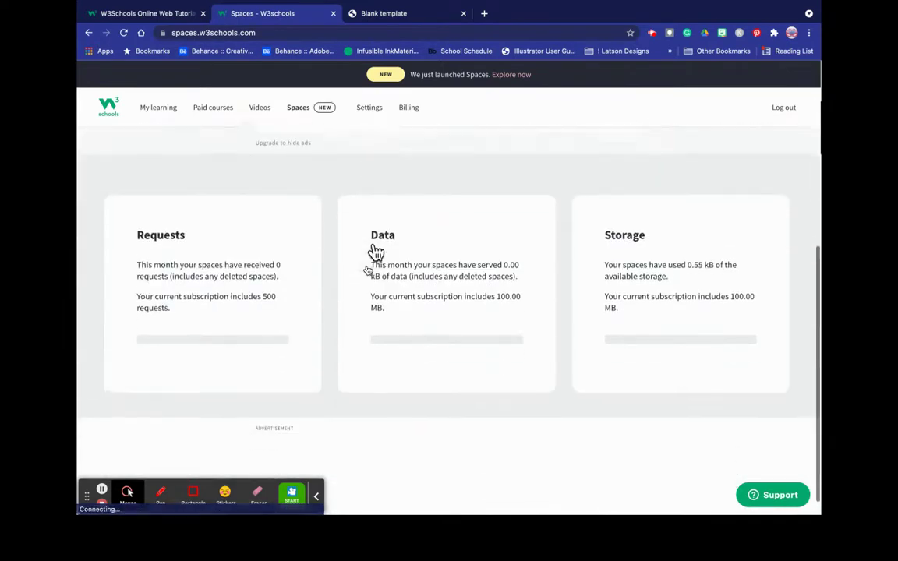
pyautogui.scroll(-1, 374, 251)
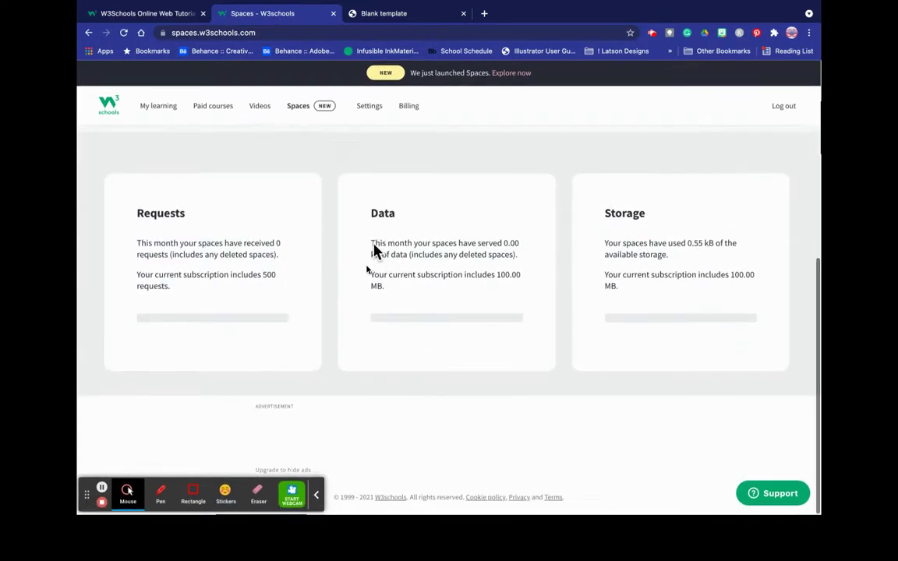
pyautogui.scroll(5, 373, 251)
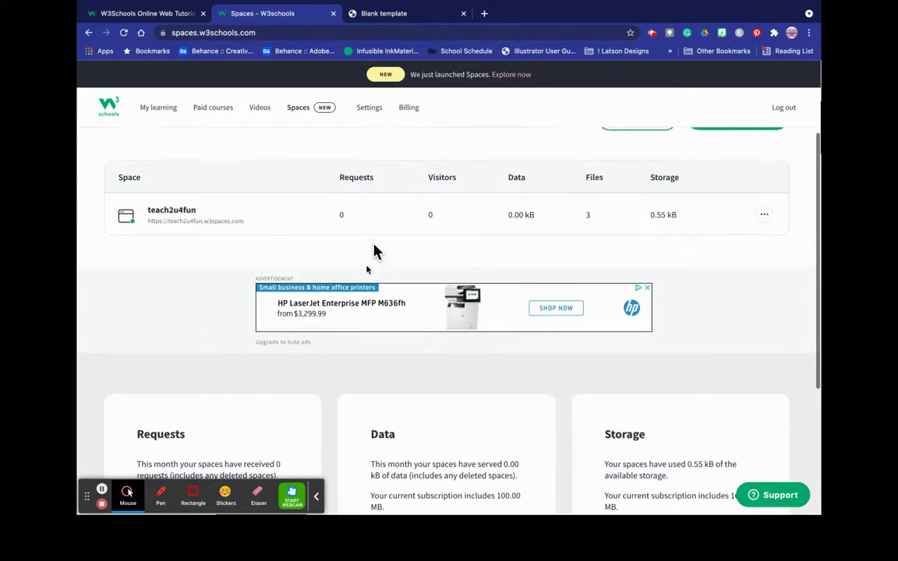
pyautogui.scroll(1, 374, 253)
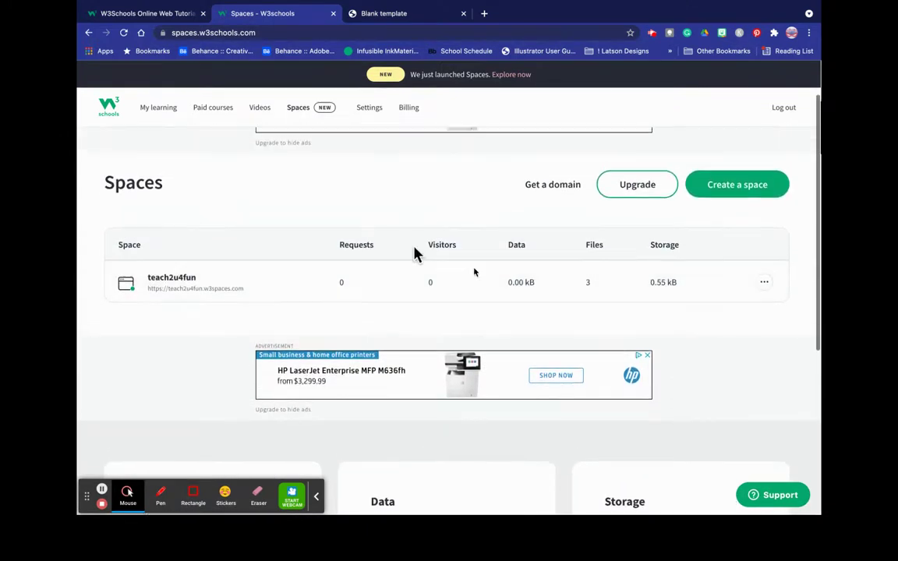
pyautogui.click(764, 284)
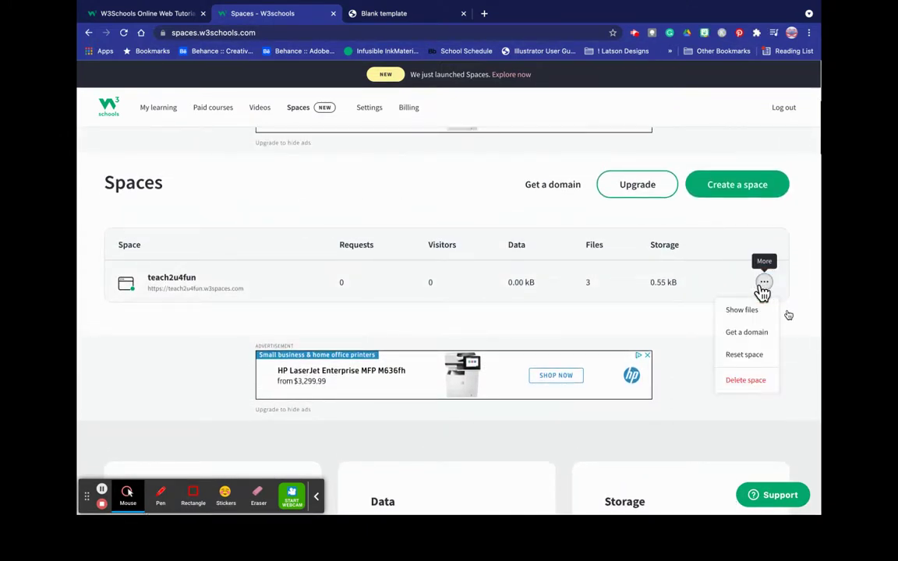
# - Show teach2u4fun's files: index.html, styles.css and scripts.js
pyautogui.click(724, 314)
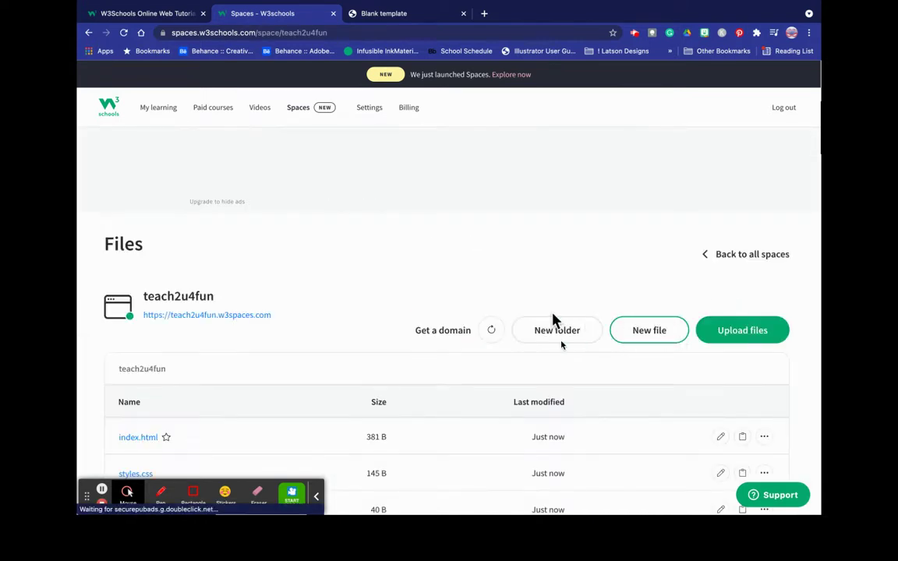
pyautogui.scroll(-3, 551, 314)
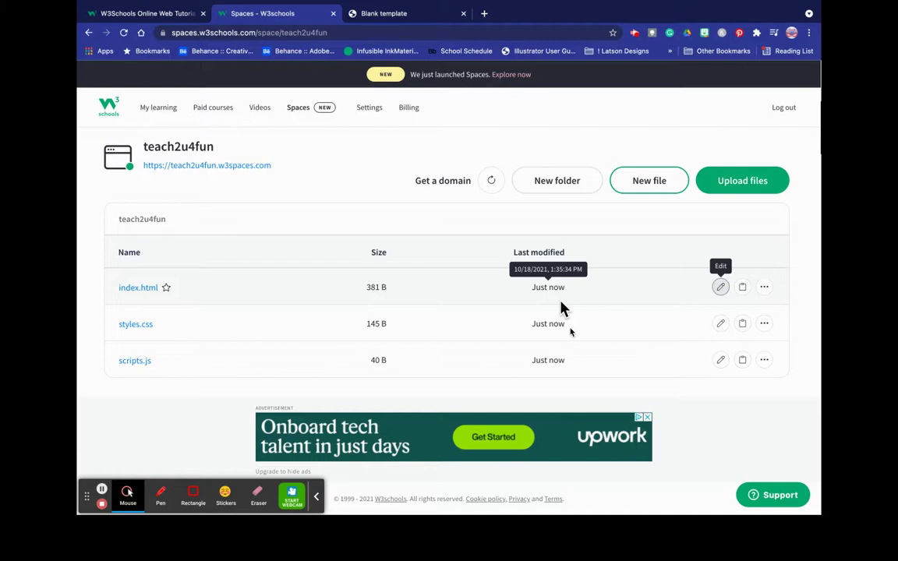
# - Open index.html in the editor and replace the h1 'My awesome space' with 'Happie Teach's Happie Space'
pyautogui.click(720, 287)
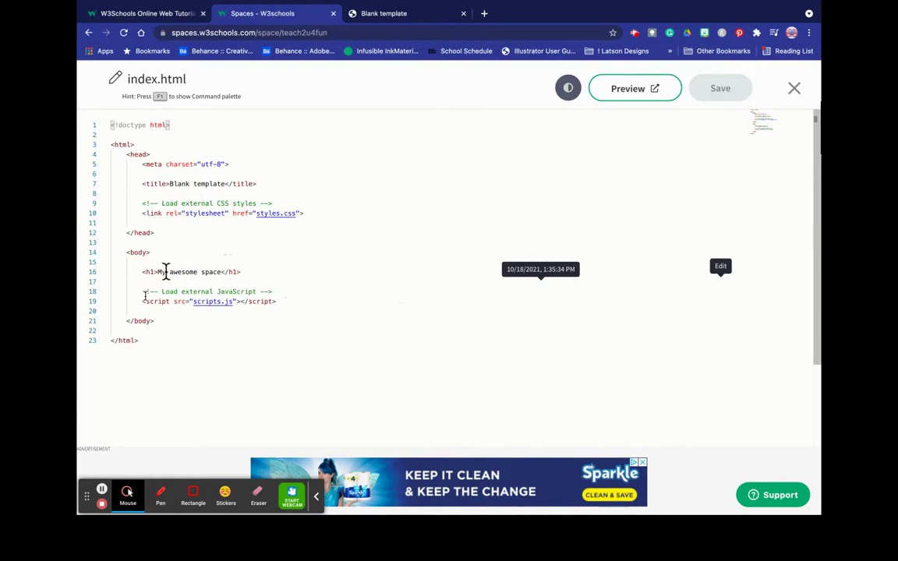
pyautogui.moveTo(158, 271); pyautogui.dragTo(220, 271)
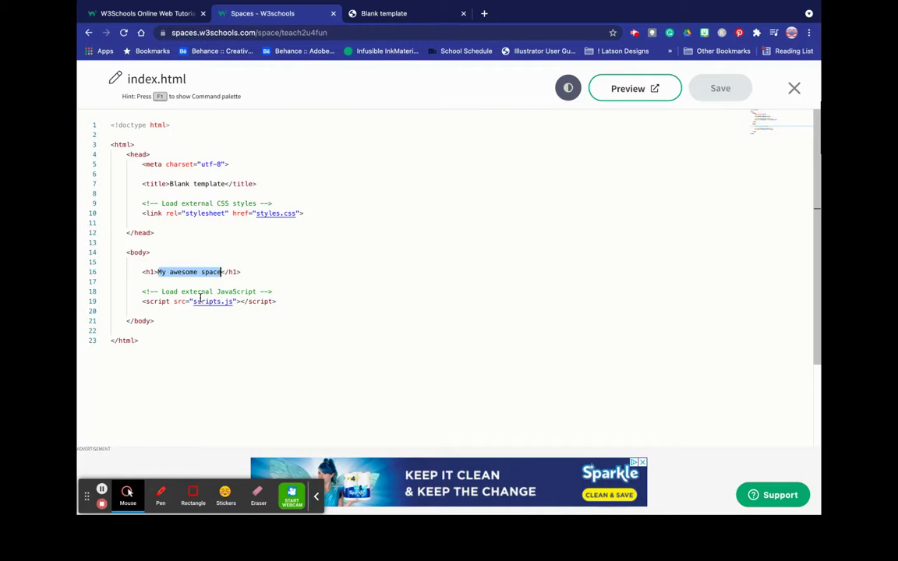
pyautogui.write('Happie H')
pyautogui.write('Te')
pyautogui.press('BackSpace')
pyautogui.press('BackSpace')
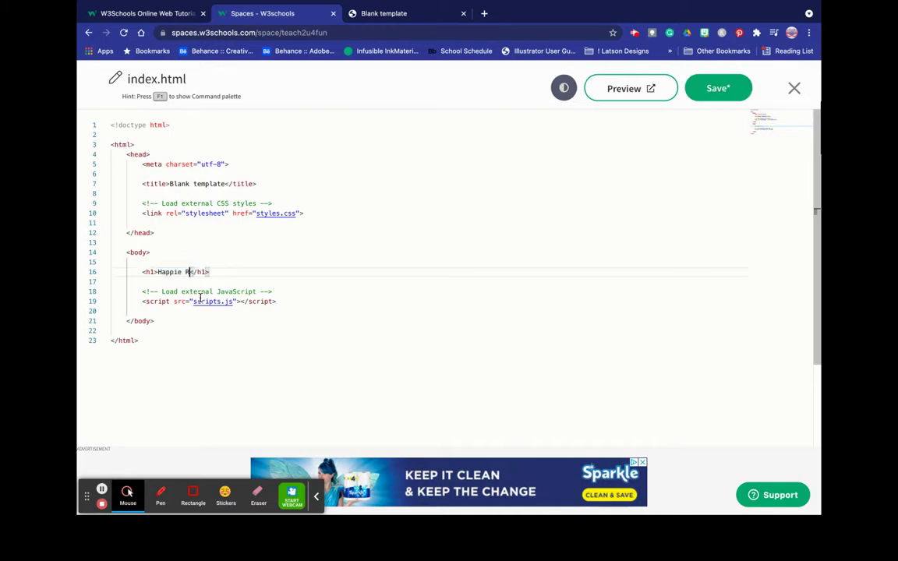
pyautogui.press('BackSpace')
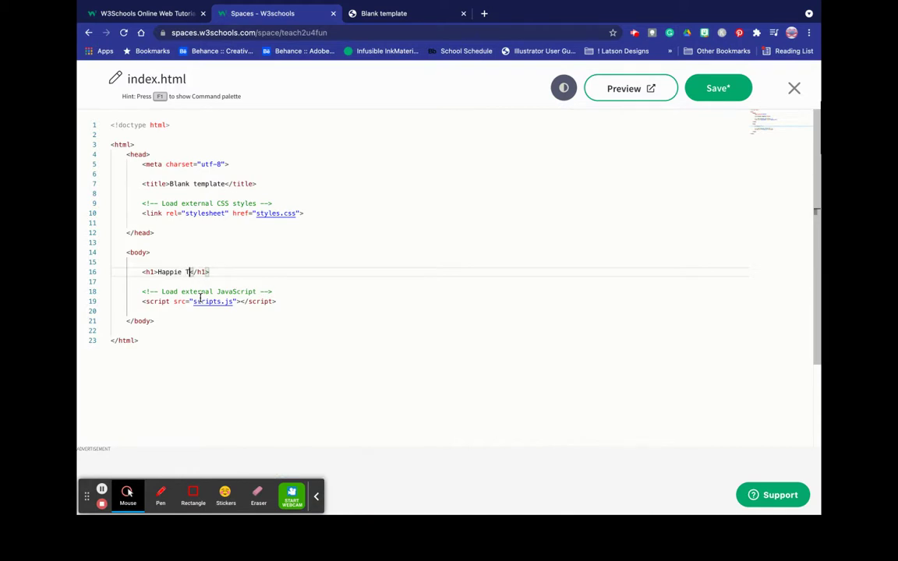
pyautogui.write("Teach's S")
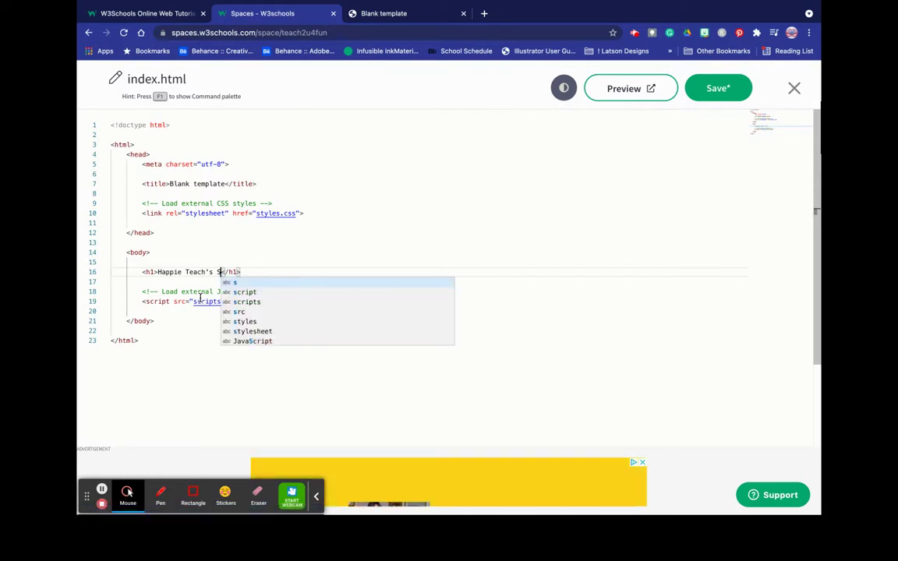
pyautogui.press('BackSpace')
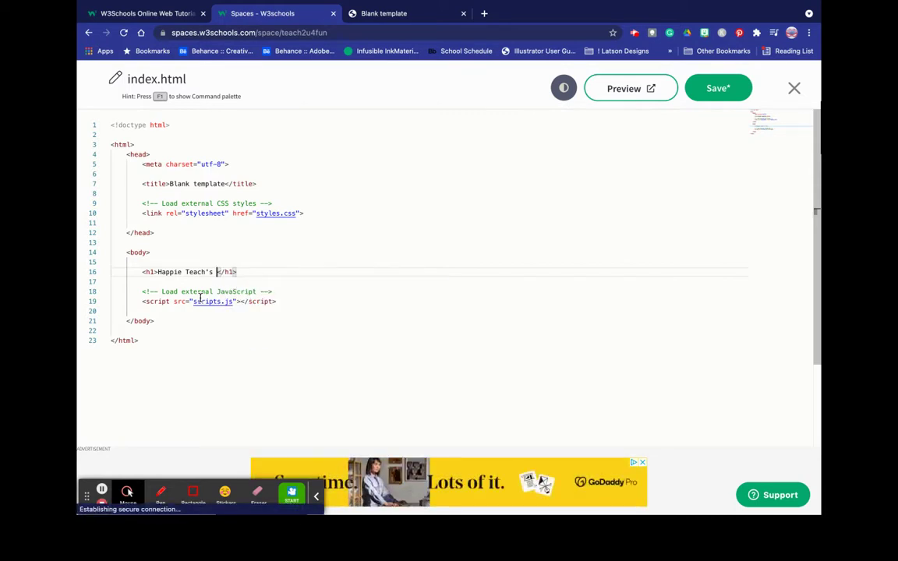
pyautogui.write('Happie ')
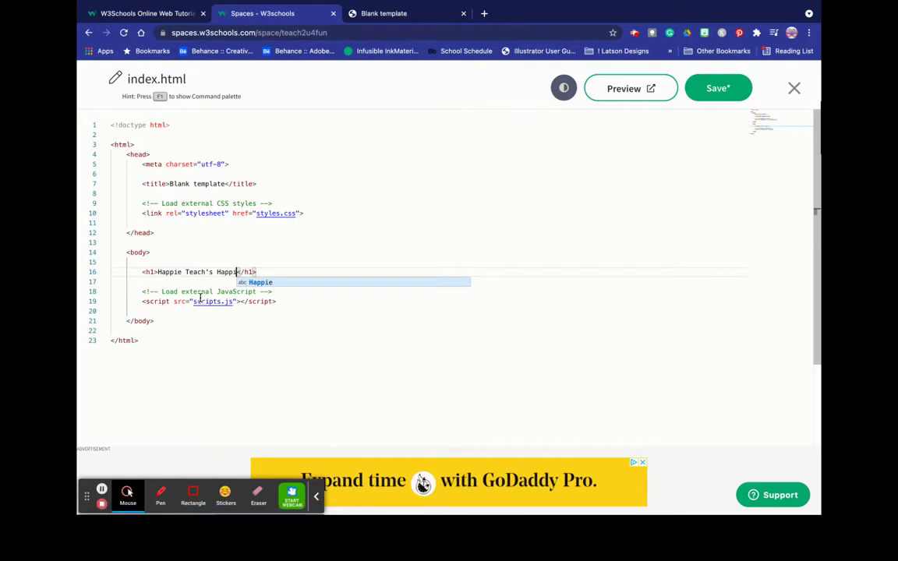
pyautogui.write('Space')
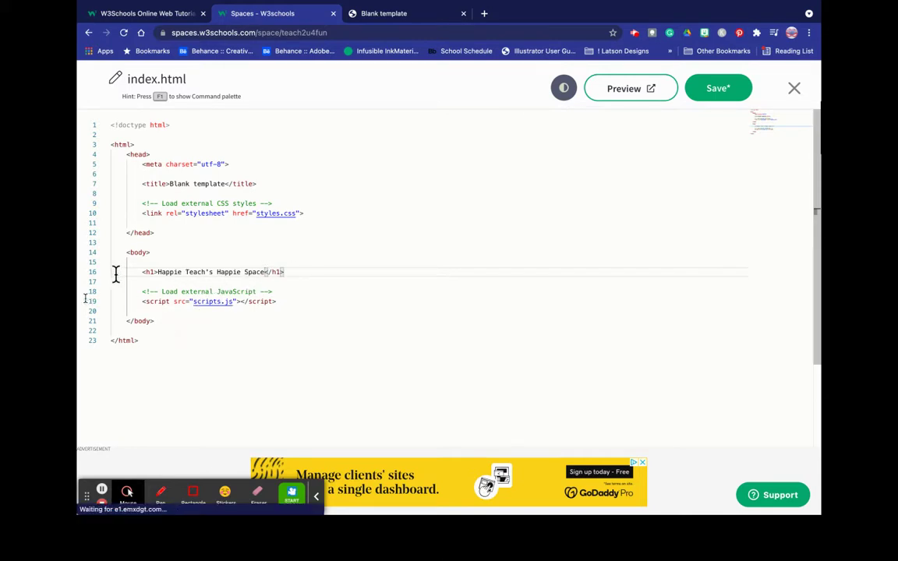
# - Add a <p> below the heading reading 'This is a space found by surprise! Thank you w3schools'
pyautogui.click(301, 270)
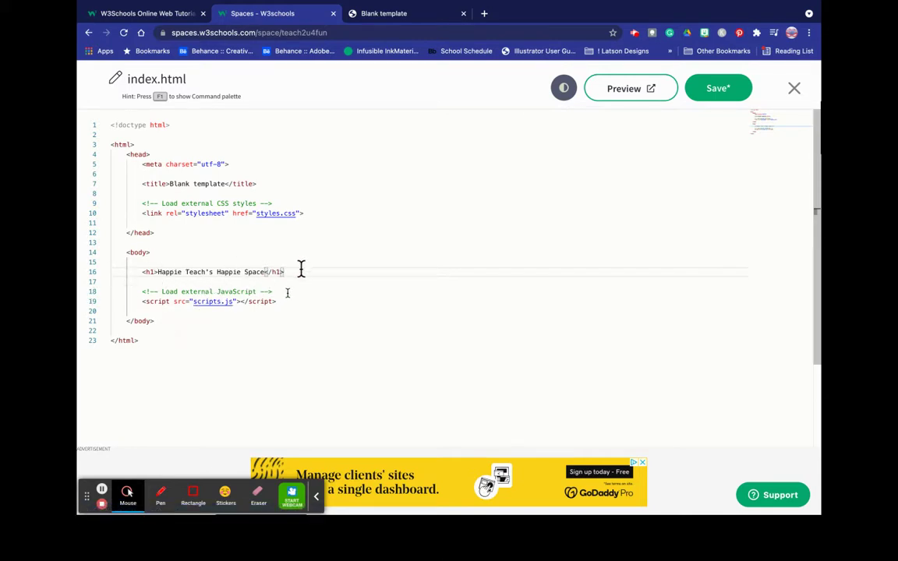
pyautogui.press('Return')
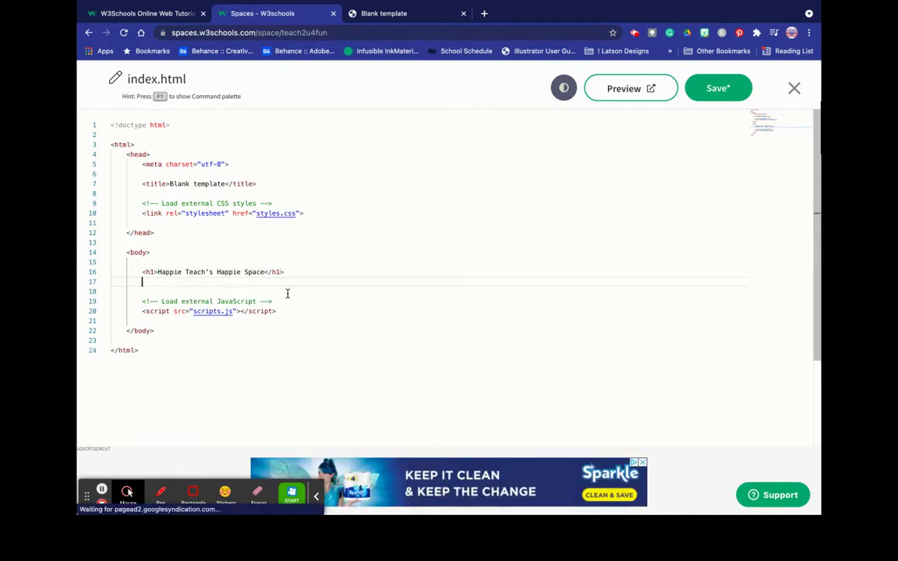
pyautogui.write('<p></')
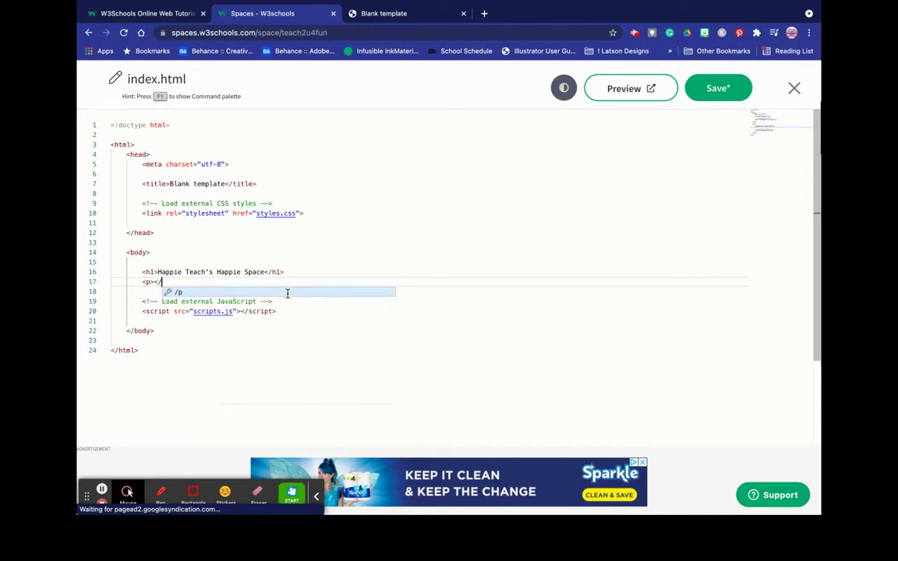
pyautogui.press('Escape')
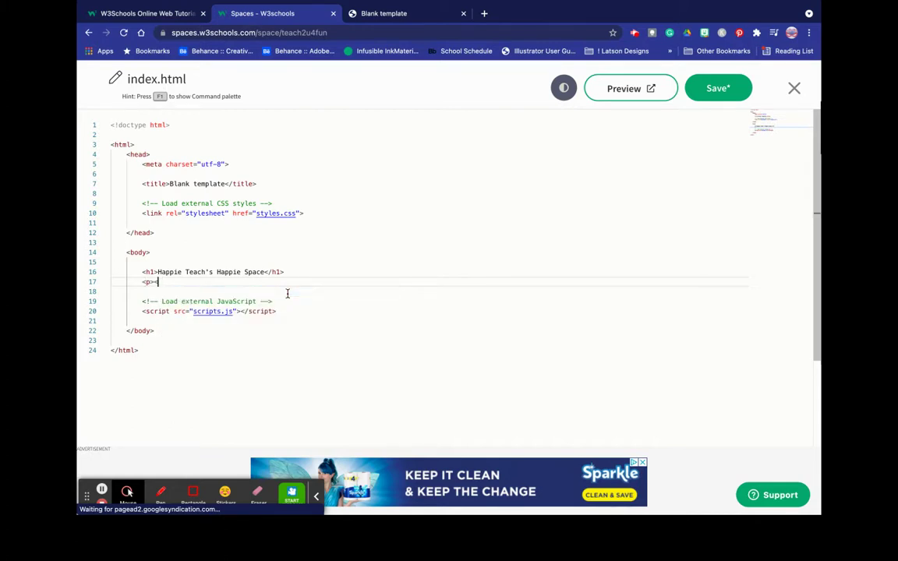
pyautogui.write('</p>')
pyautogui.click(153, 282)
pyautogui.write('This is a space found b')
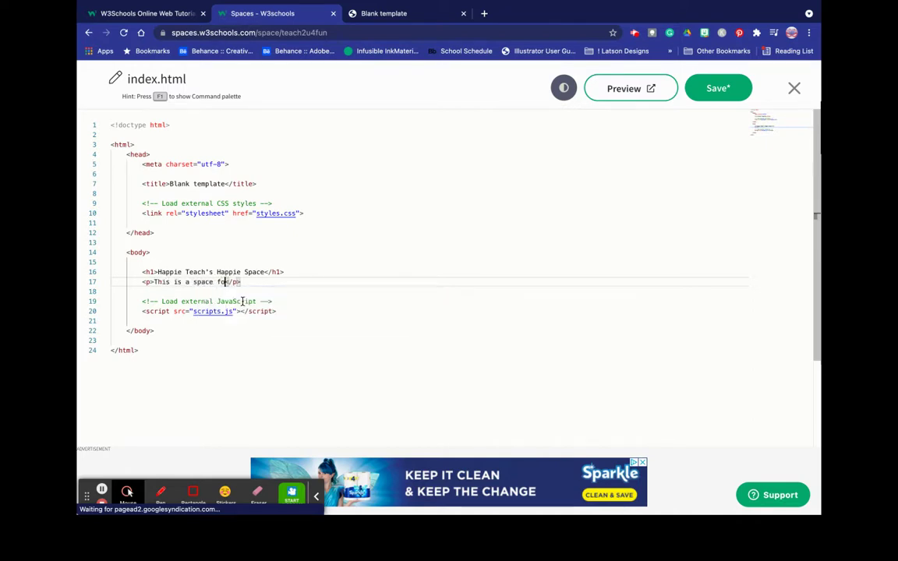
pyautogui.write('y surp')
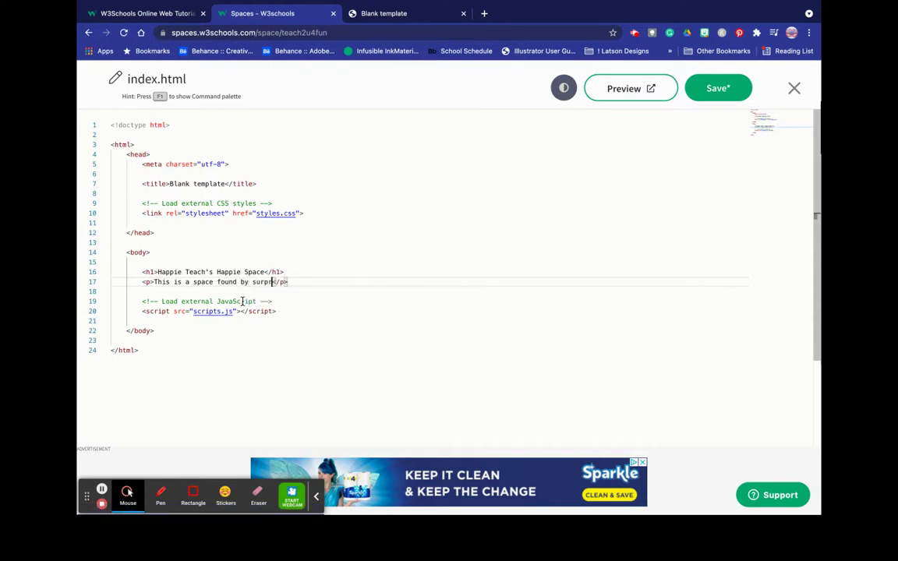
pyautogui.write('rise')
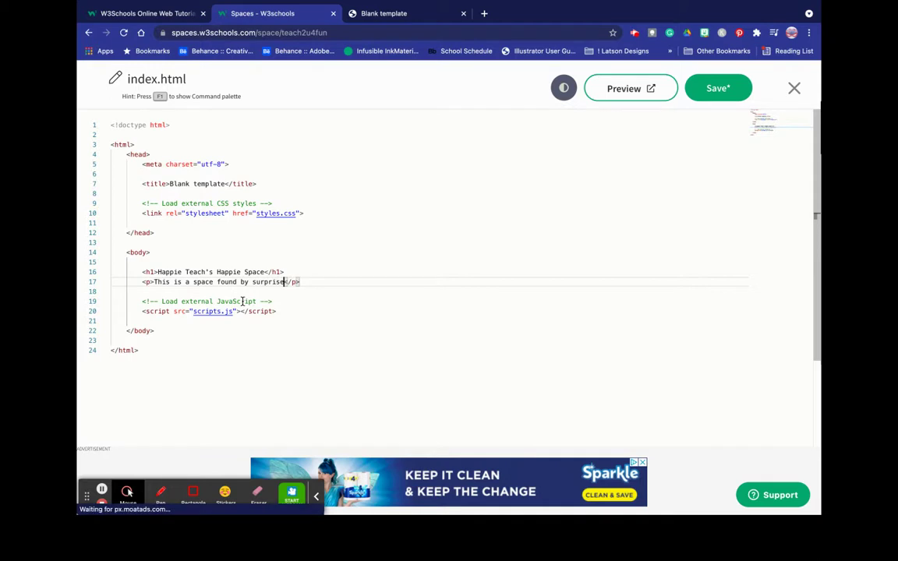
pyautogui.write('! Thank y')
pyautogui.write('ou ')
pyautogui.write('w3schoo')
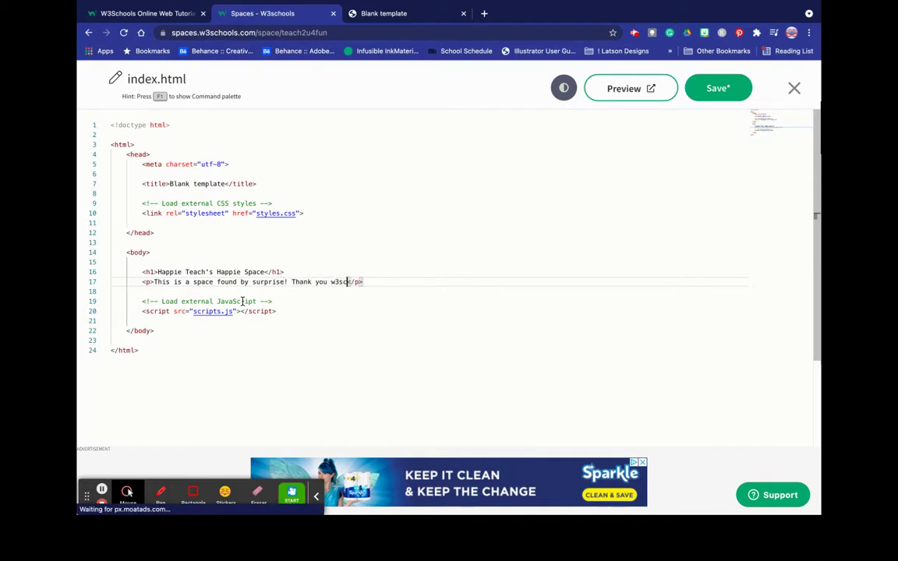
pyautogui.write('ls')
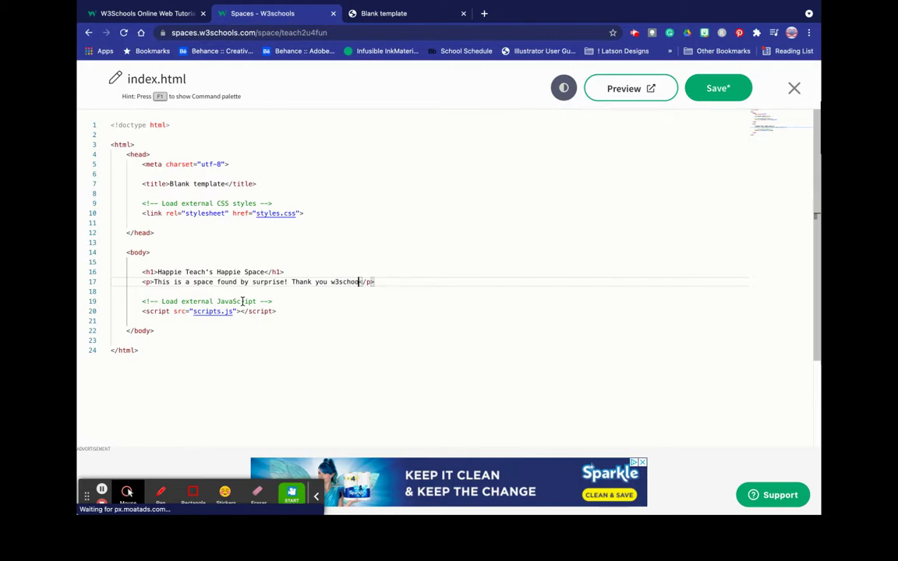